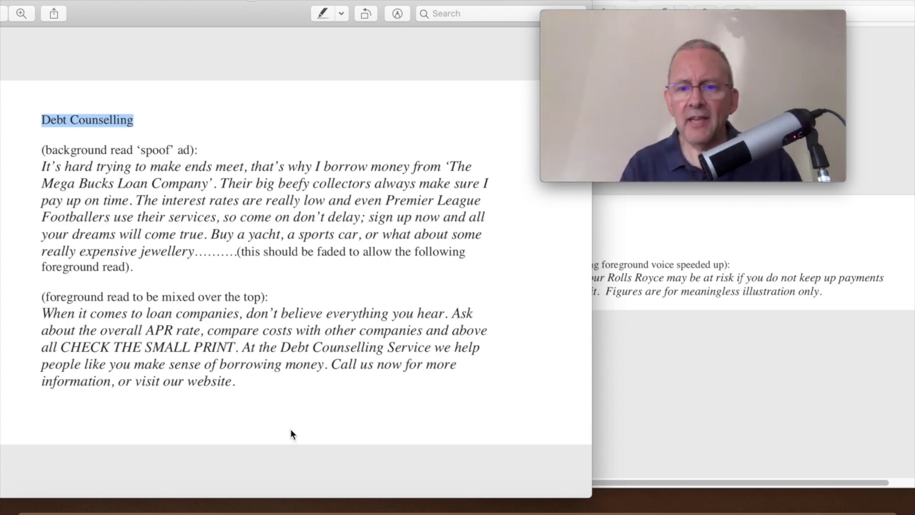
# - Bring the Preview window holding the reprise script to the front
pyautogui.click(690, 351)
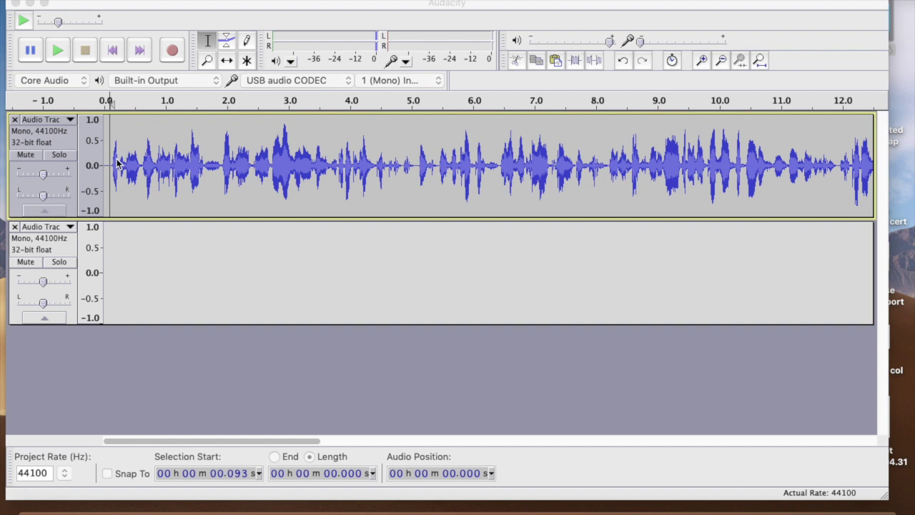
pyautogui.press('XF86AudioRaiseVolume')
pyautogui.click(129, 168)
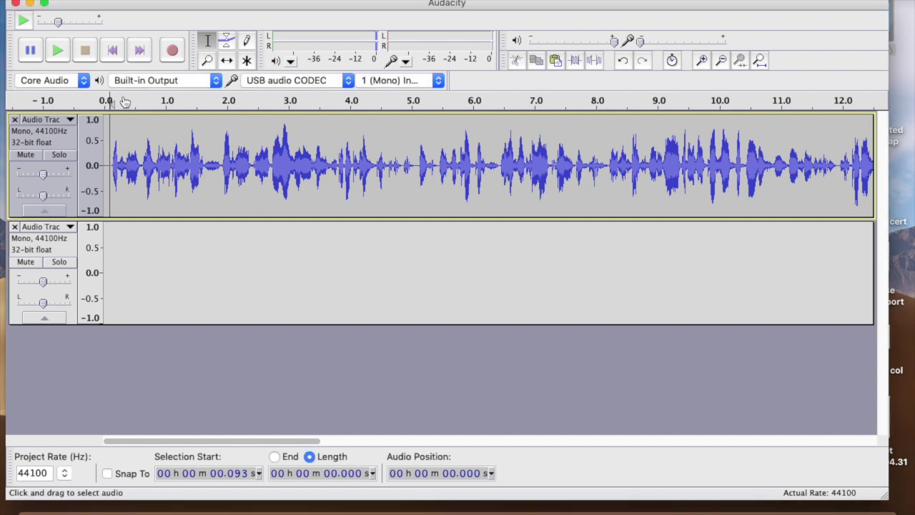
pyautogui.click(57, 51)
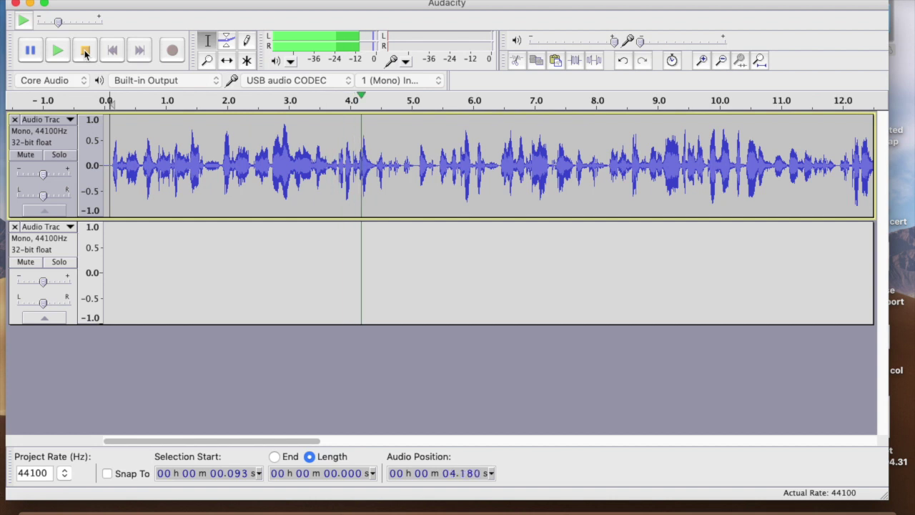
pyautogui.click(84, 52)
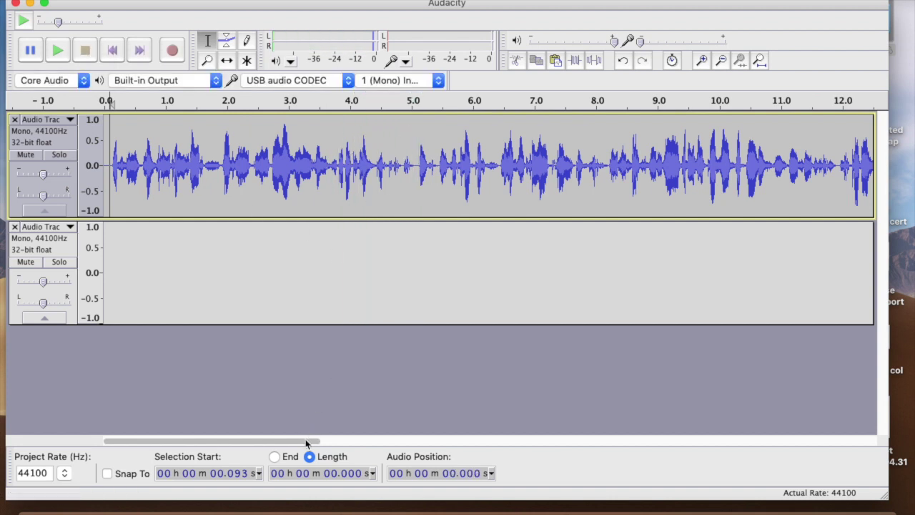
pyautogui.moveTo(304, 443); pyautogui.dragTo(367, 441)
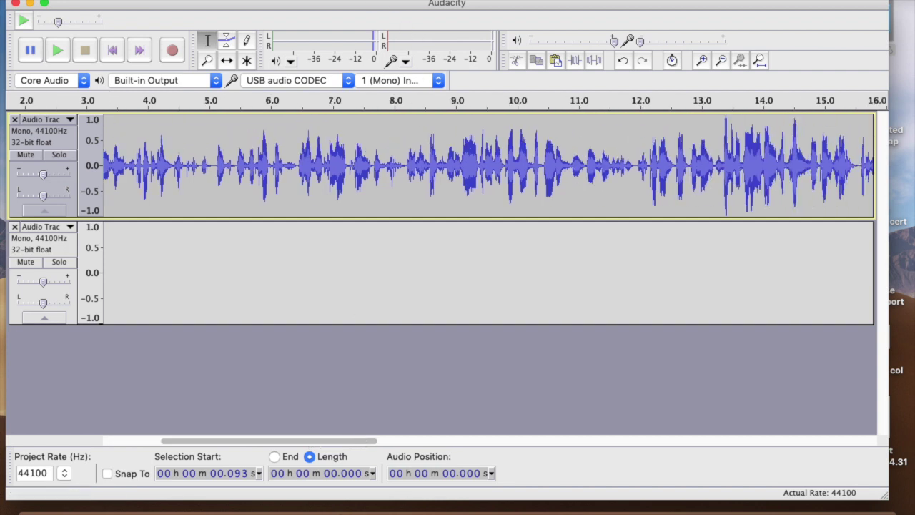
pyautogui.click(368, 0)
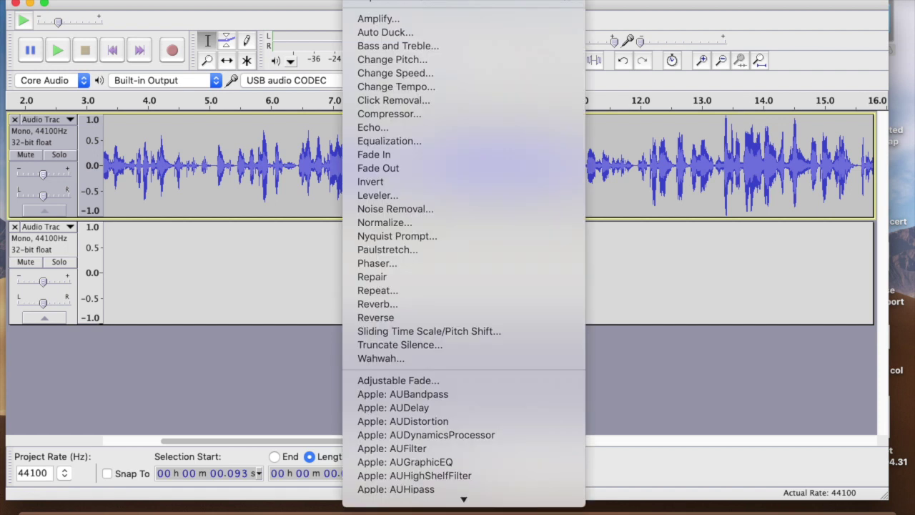
pyautogui.click(372, 146)
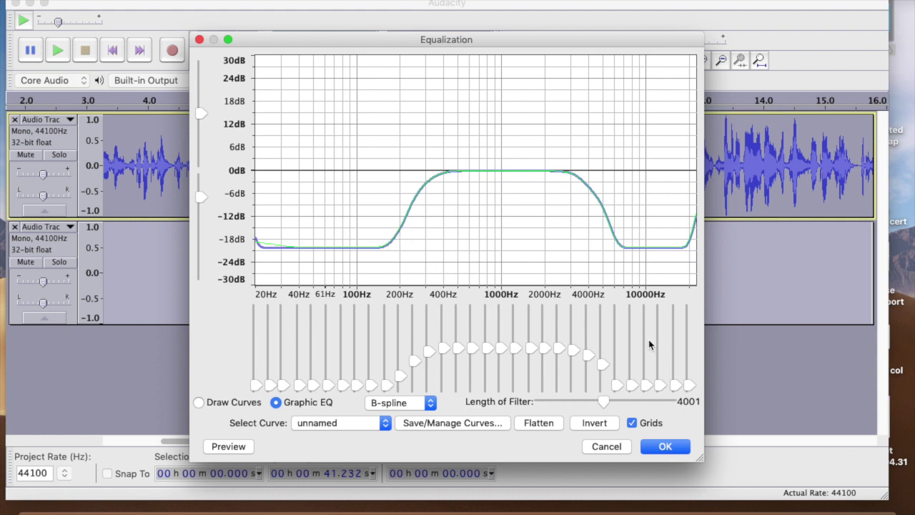
pyautogui.click(607, 447)
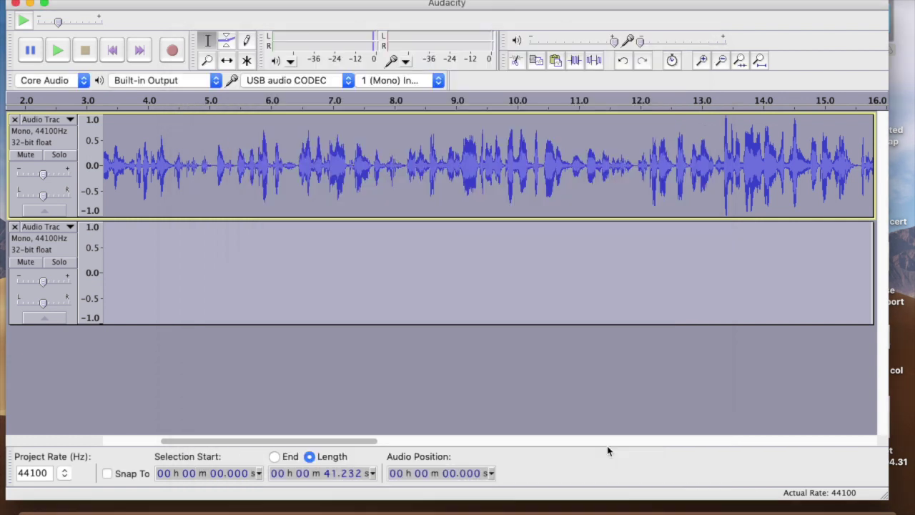
pyautogui.click(419, 296)
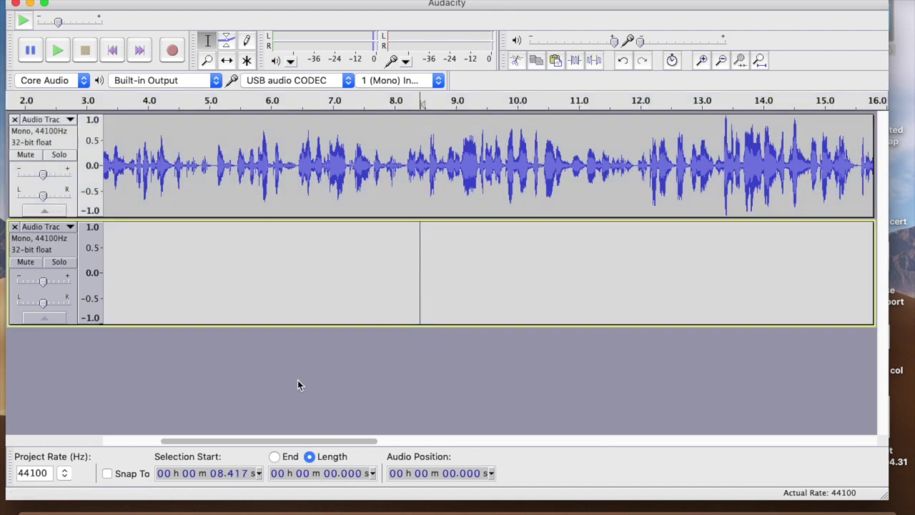
pyautogui.moveTo(286, 439); pyautogui.dragTo(442, 438)
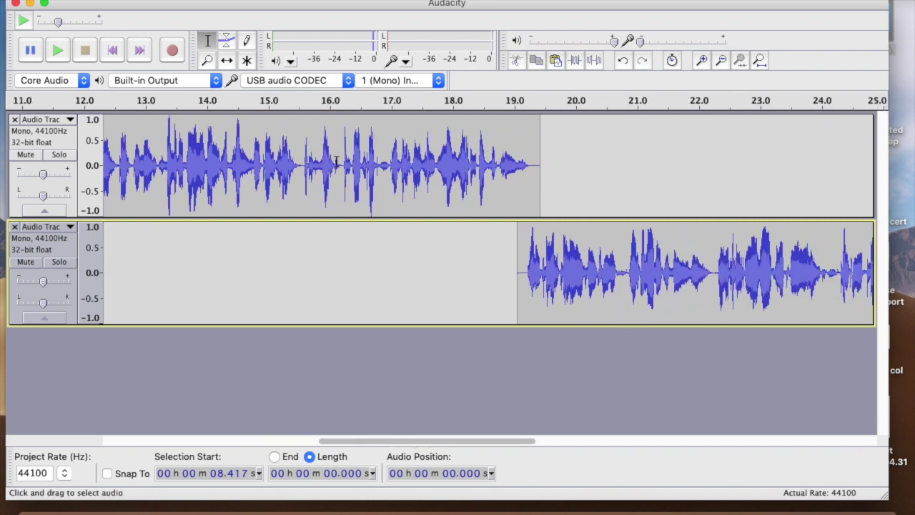
pyautogui.moveTo(336, 162); pyautogui.dragTo(542, 161)
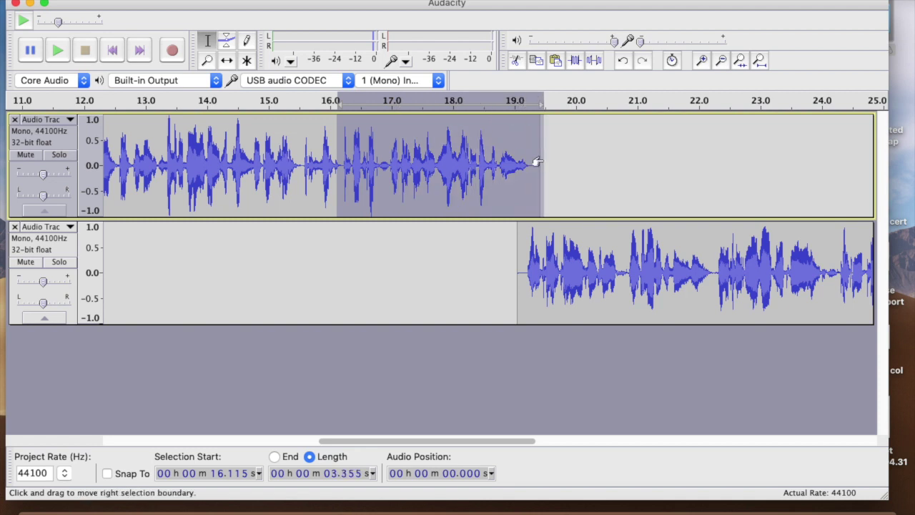
pyautogui.press('space')
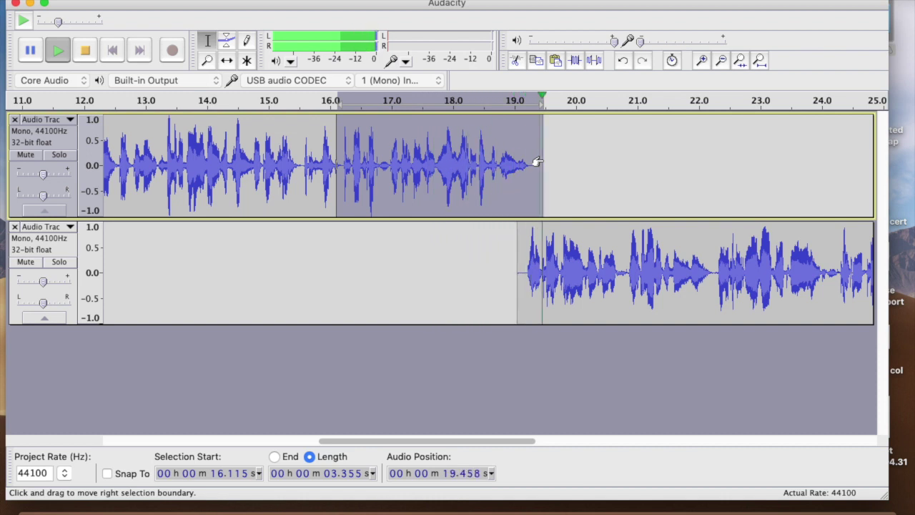
pyautogui.press('space')
pyautogui.press('space')
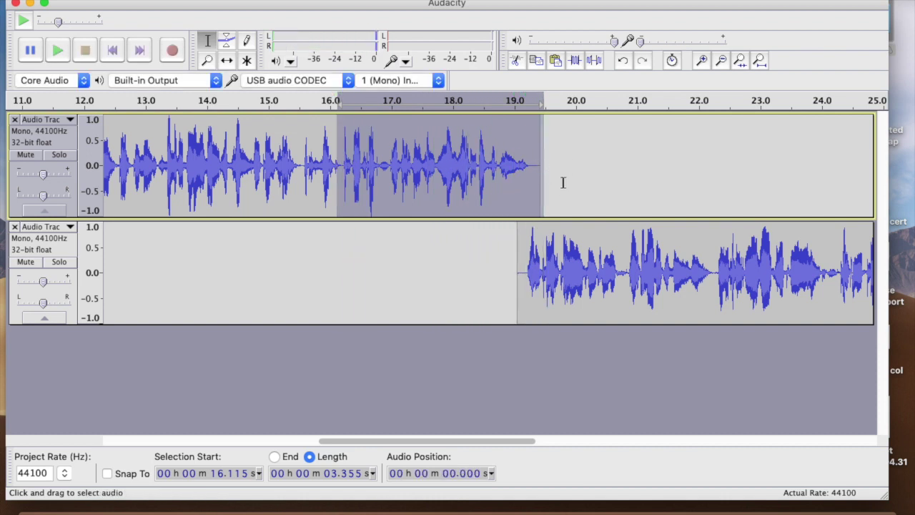
pyautogui.click(562, 183)
pyautogui.moveTo(496, 166); pyautogui.dragTo(535, 166)
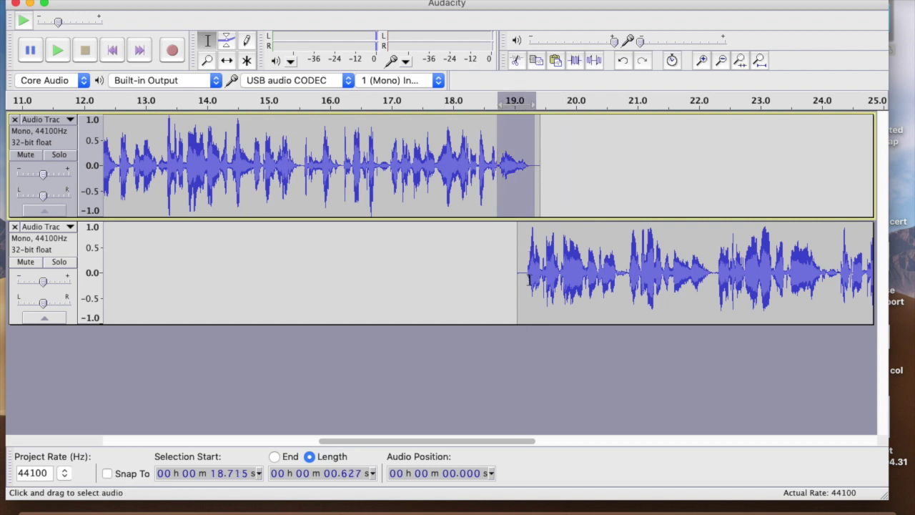
pyautogui.click(505, 280)
pyautogui.click(522, 270)
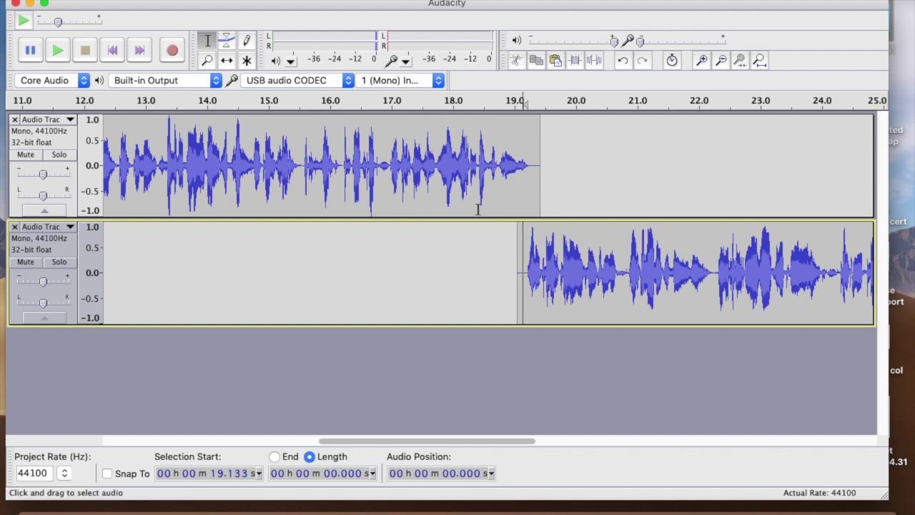
pyautogui.press('space')
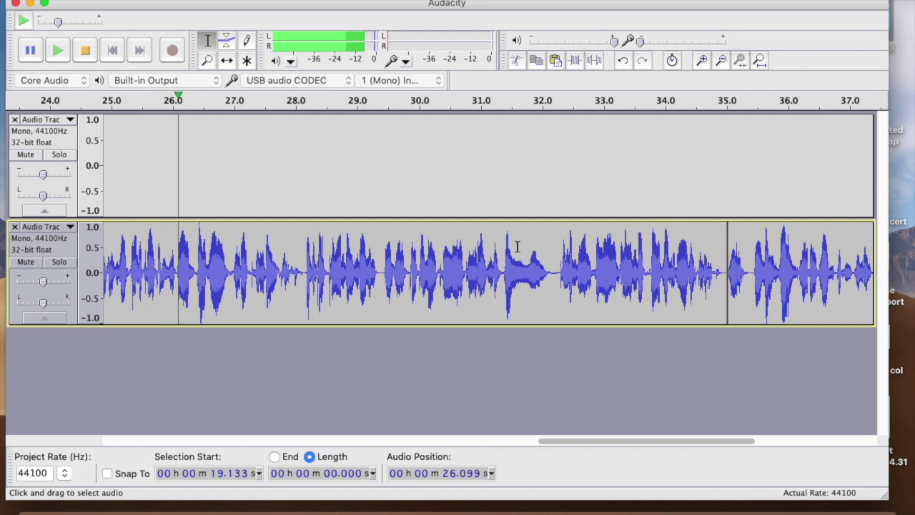
pyautogui.press('space')
# - Audition the 35 s join, then select the reprise from 35.0 s to the track end near 40.4 s
pyautogui.moveTo(597, 440); pyautogui.dragTo(661, 445)
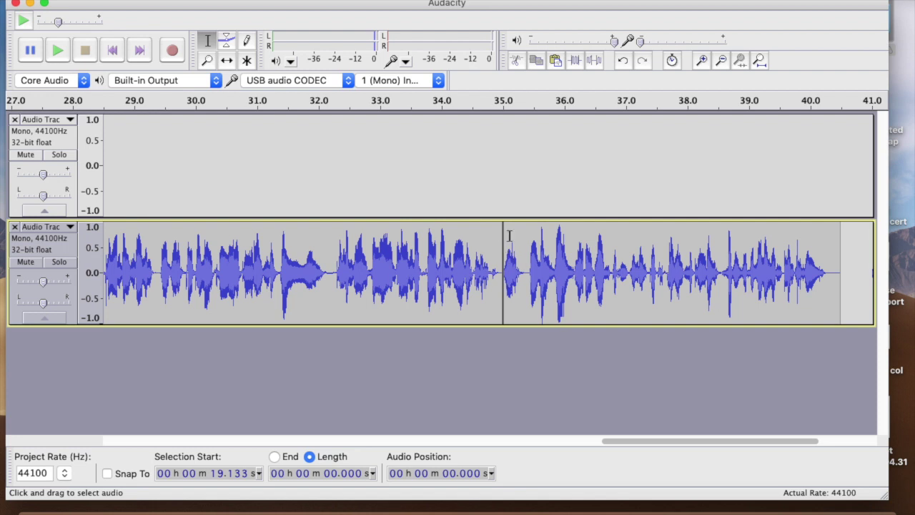
pyautogui.moveTo(454, 262); pyautogui.dragTo(565, 278)
pyautogui.press('space')
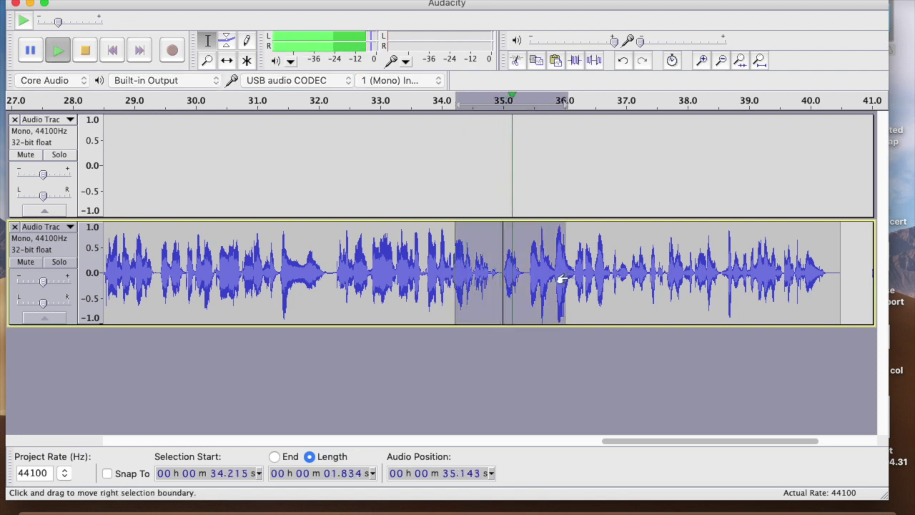
pyautogui.click(555, 353)
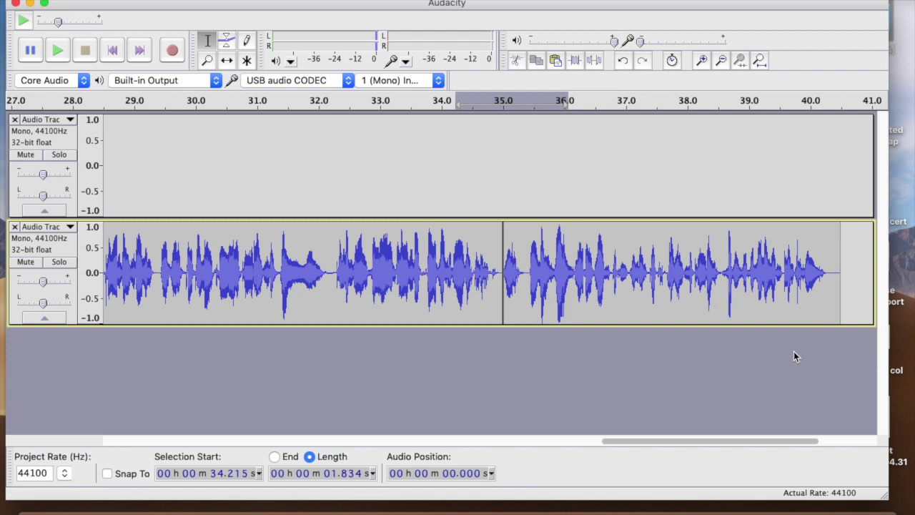
pyautogui.moveTo(835, 268); pyautogui.dragTo(503, 267)
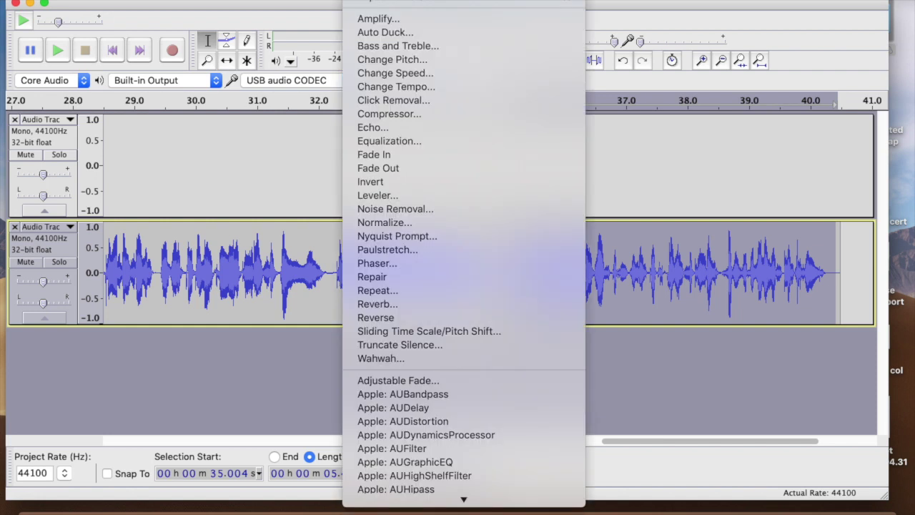
pyautogui.click(380, 88)
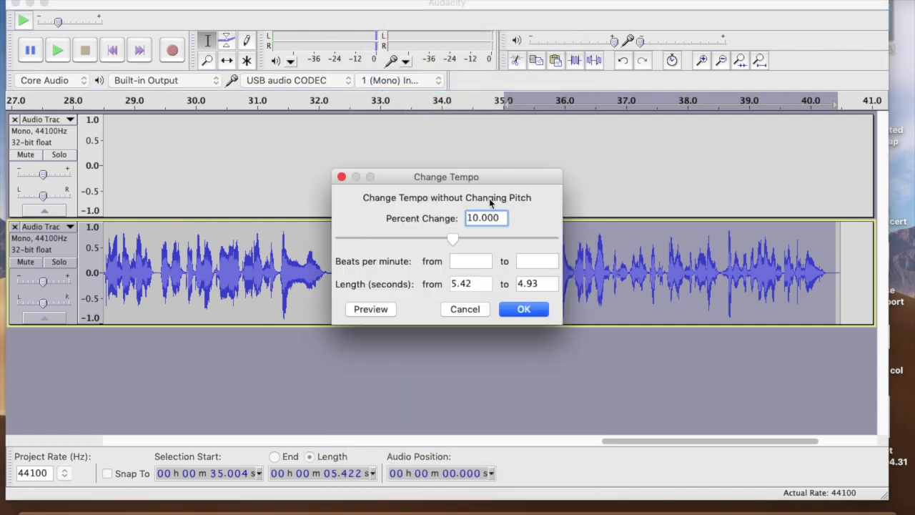
pyautogui.click(470, 308)
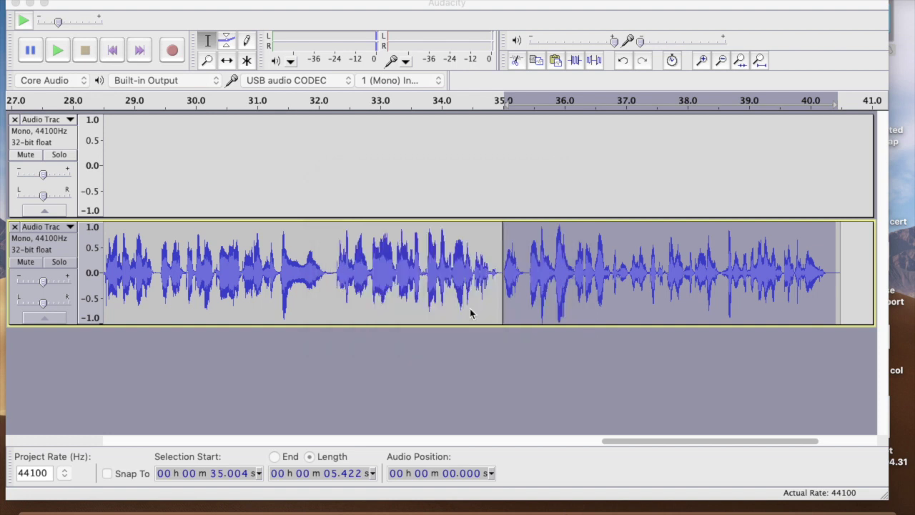
pyautogui.click(608, 300)
pyautogui.moveTo(535, 263); pyautogui.dragTo(650, 278)
pyautogui.press('space')
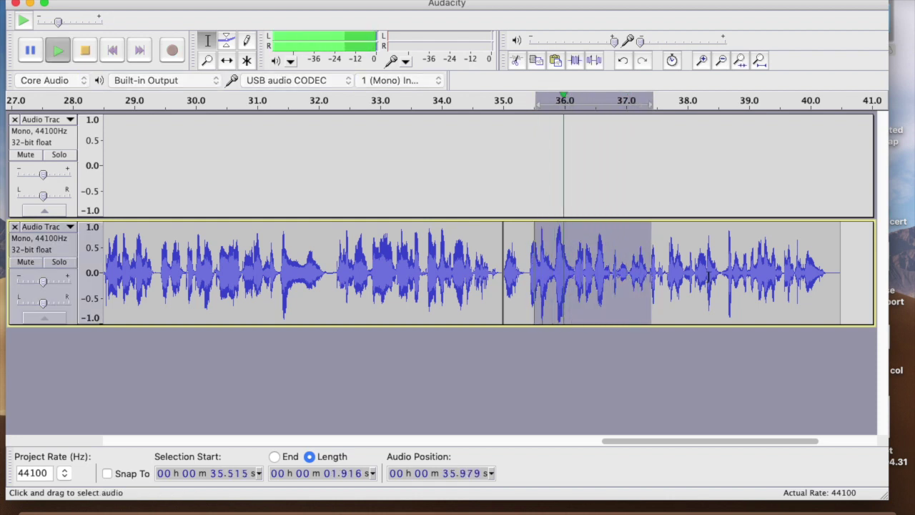
pyautogui.press('space')
pyautogui.click(827, 270)
pyautogui.moveTo(827, 270); pyautogui.dragTo(717, 271)
pyautogui.press('space')
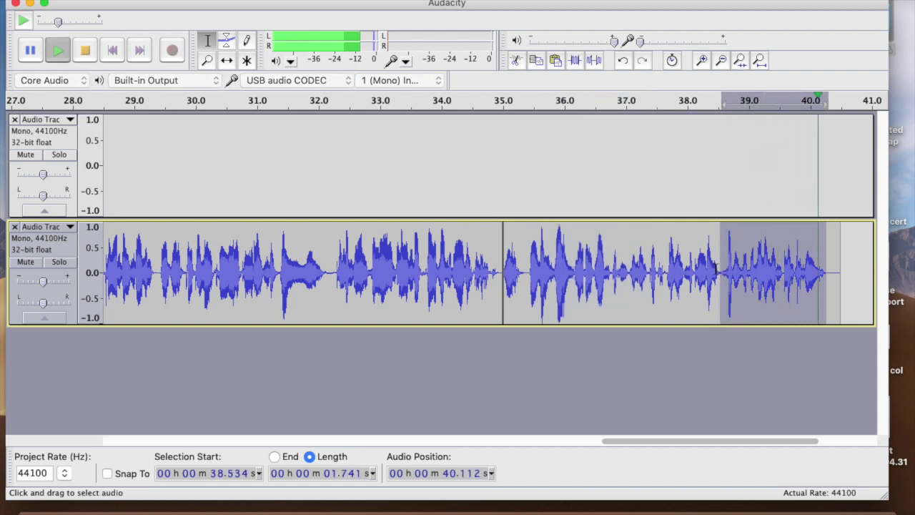
pyautogui.click(614, 393)
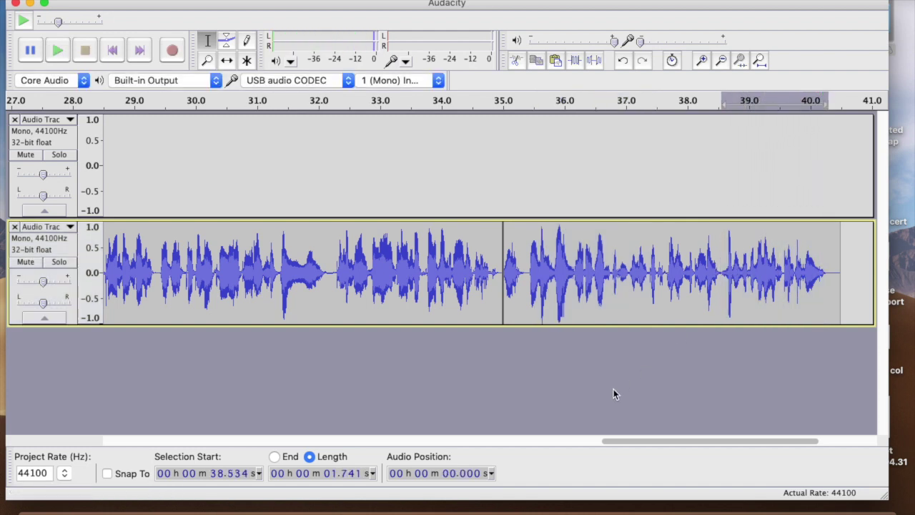